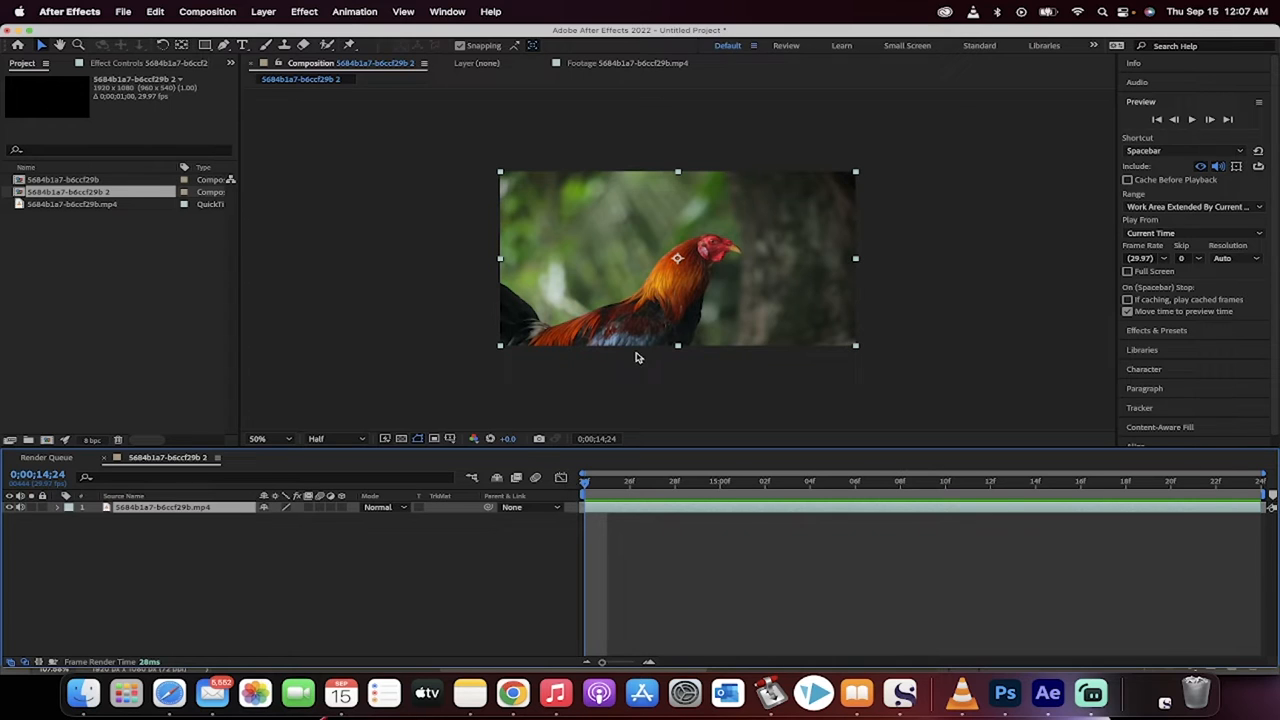
# Step: Move a few frames into the clip and select the rooster footage layer in the timeline
pyautogui.moveTo(584, 483)
pyautogui.mouseDown()
pyautogui.moveTo(1168, 484)
pyautogui.moveTo(584, 484)
pyautogui.mouseUp()
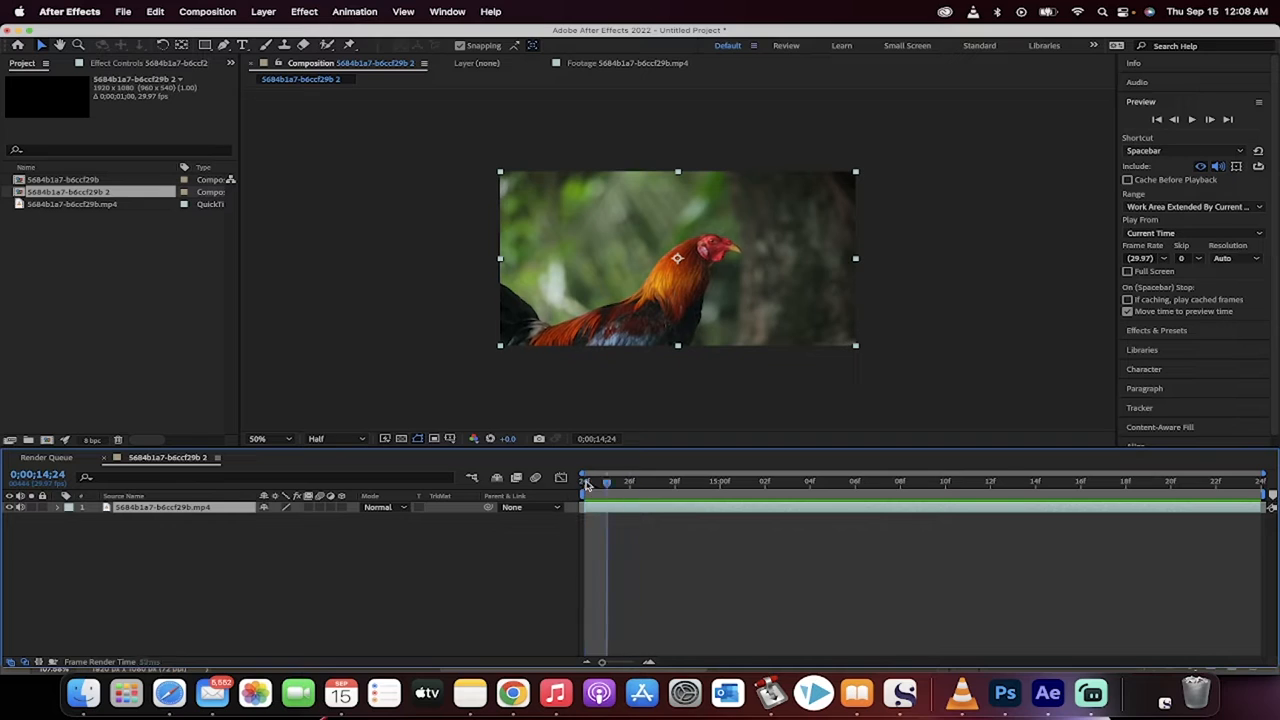
pyautogui.click(175, 540)
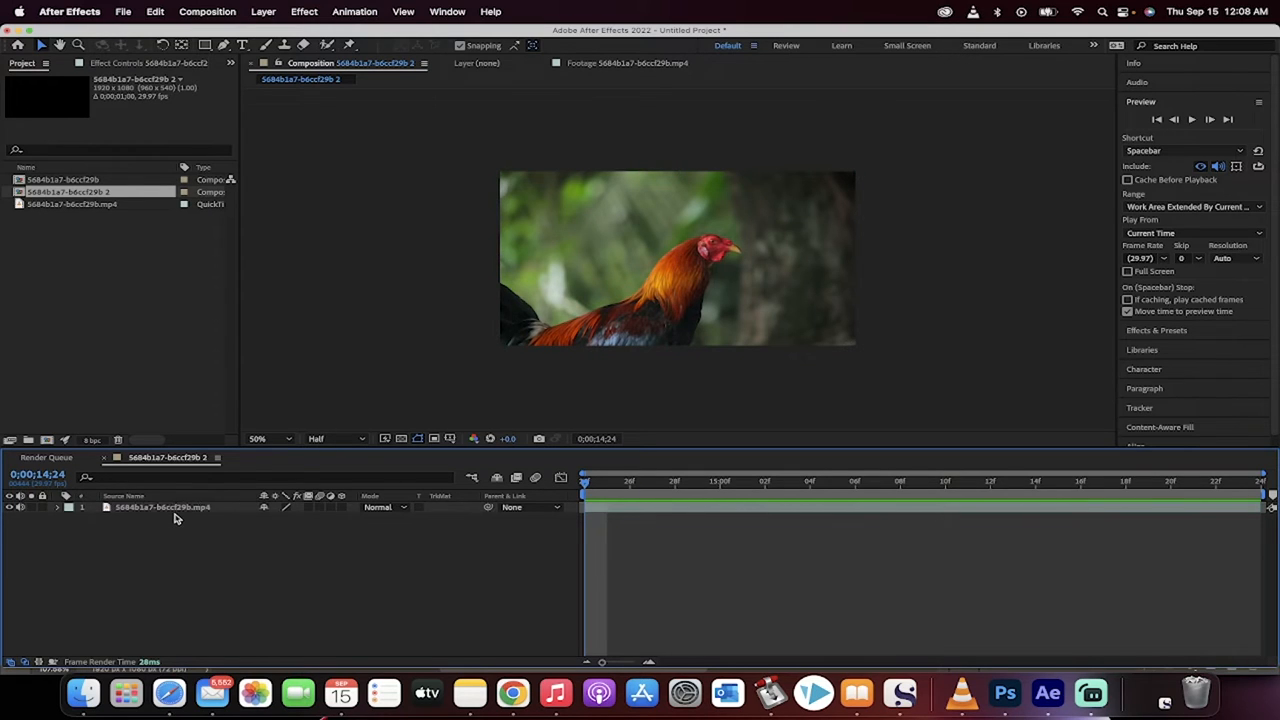
pyautogui.click(185, 512)
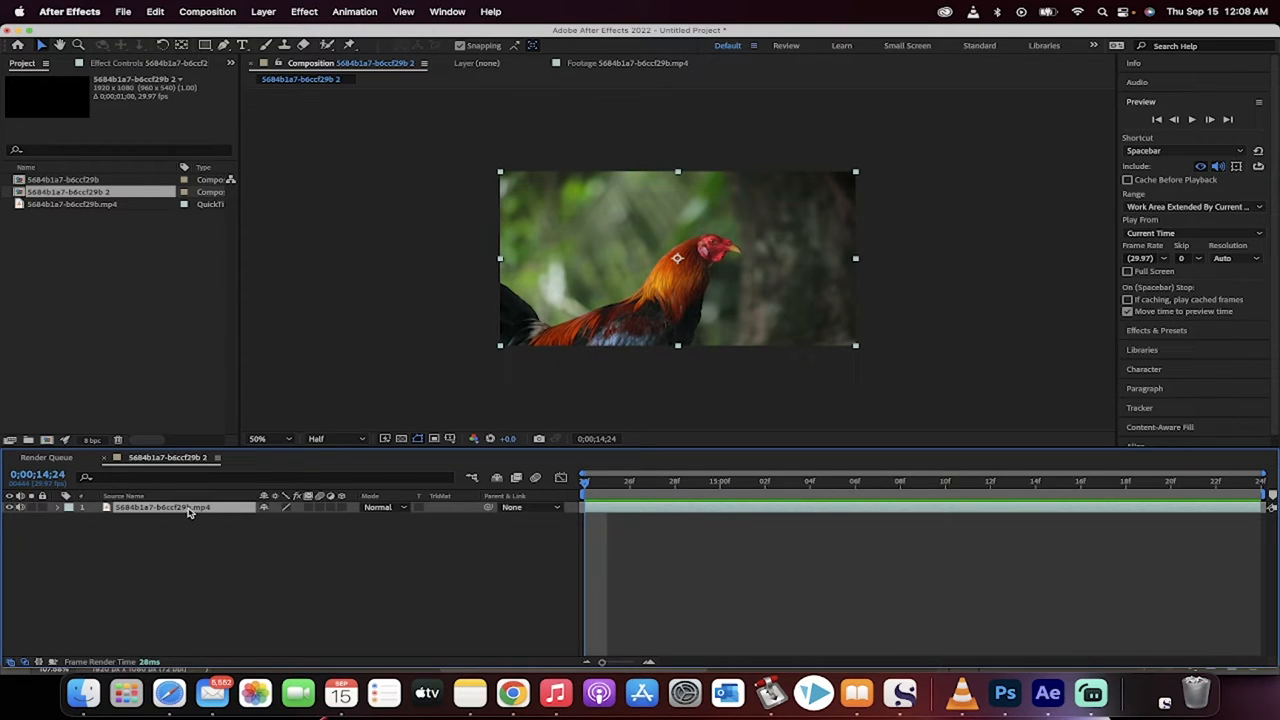
# Step: View the footage layer in the Layer panel and choose the Roto Brush Tool from the flyout
pyautogui.doubleClick(187, 508)
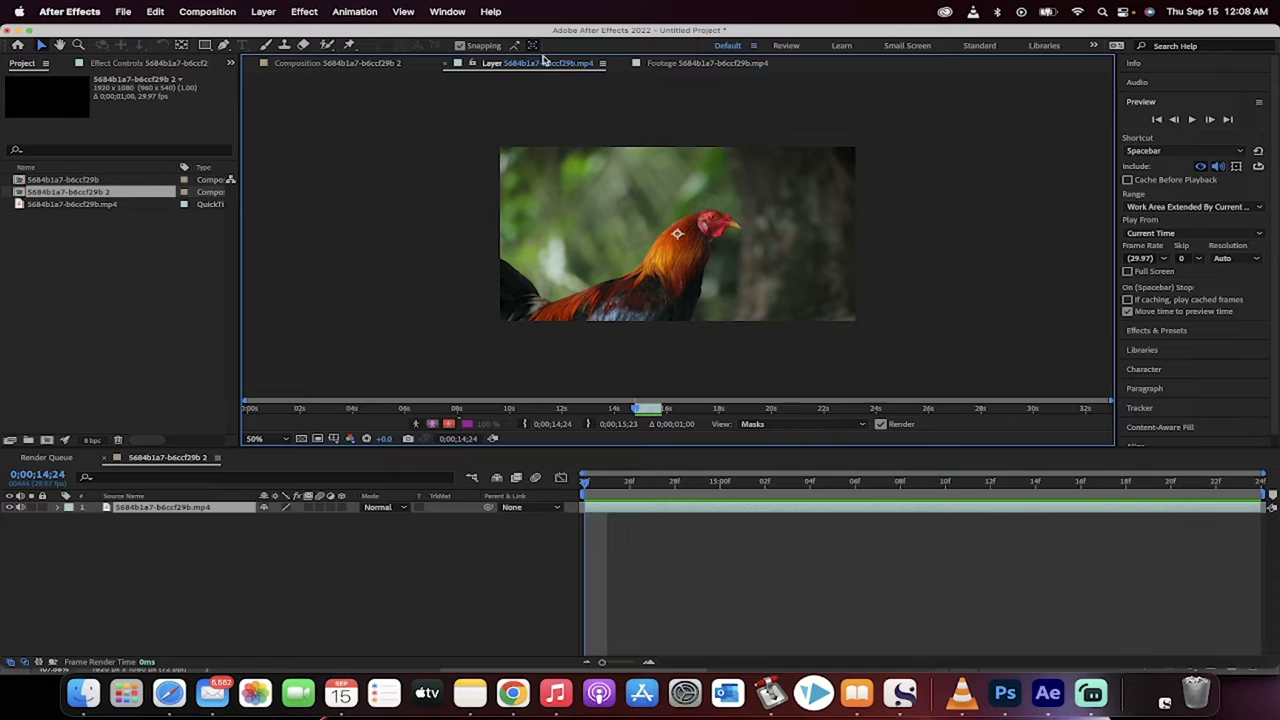
pyautogui.click(327, 46)
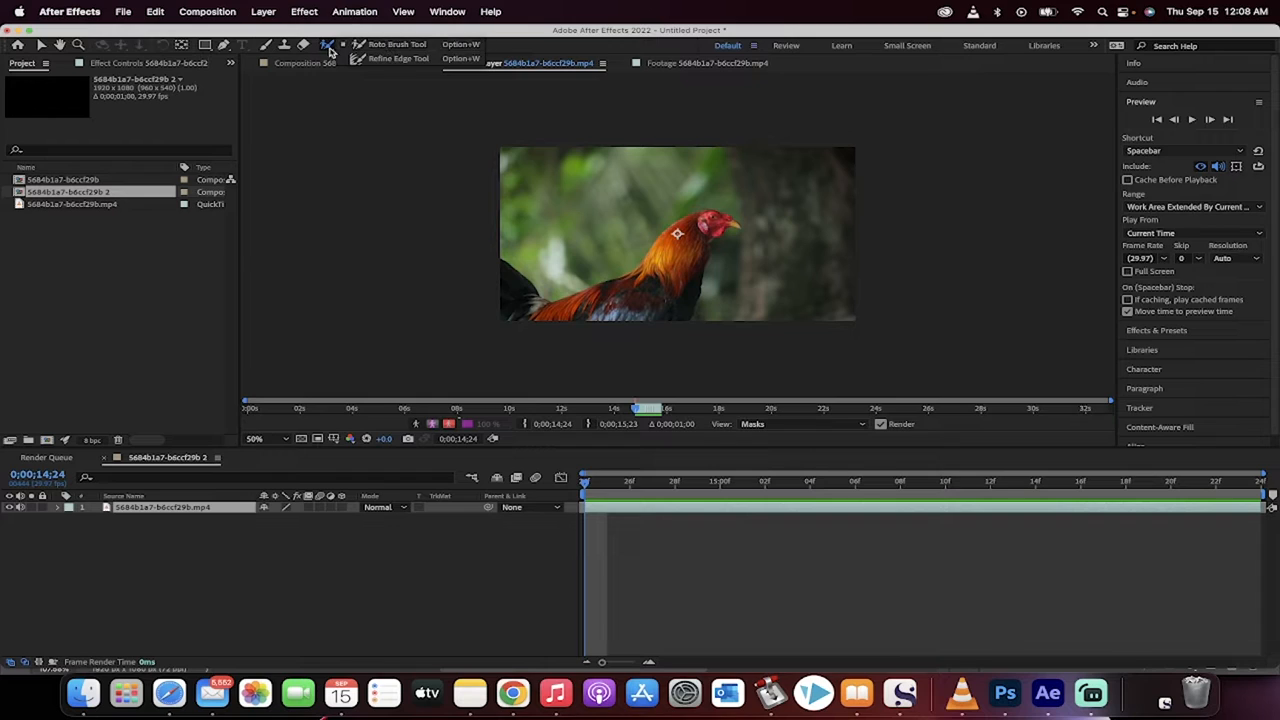
pyautogui.click(385, 46)
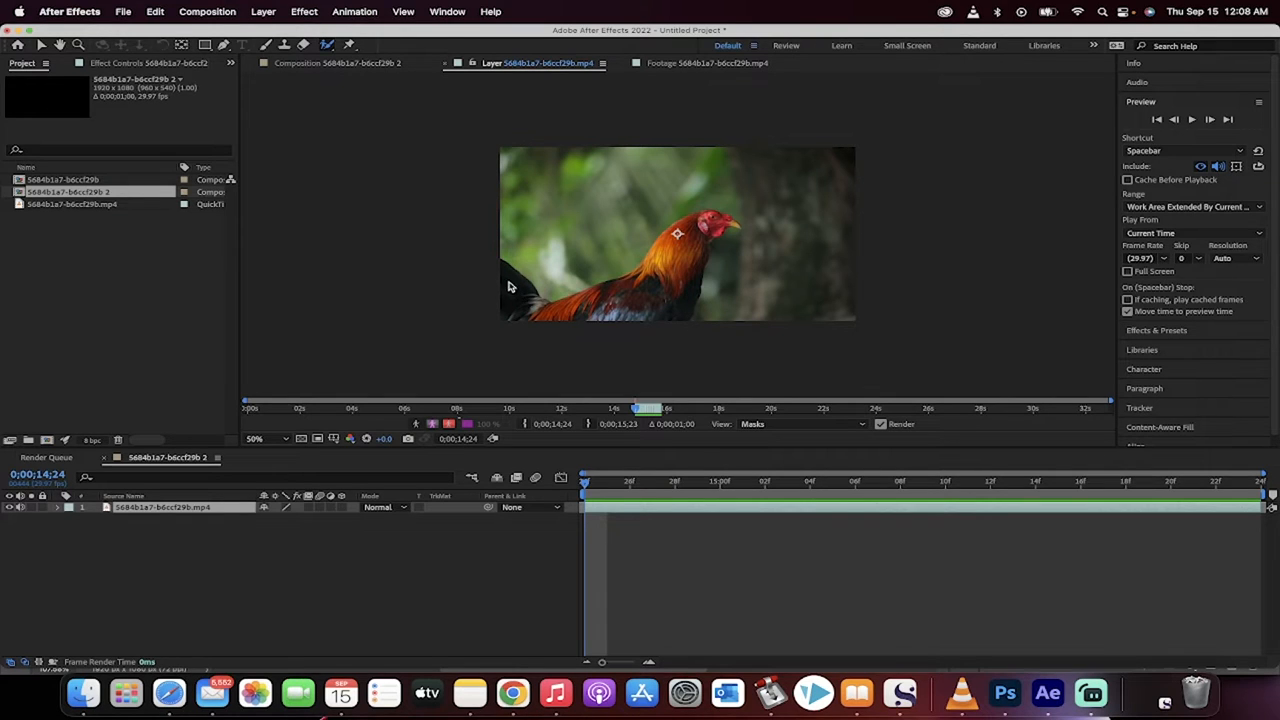
# Step: Paint foreground strokes over the rooster's lower body, body, neck and head, refining along the neck
pyautogui.moveTo(509, 284); pyautogui.dragTo(593, 305)
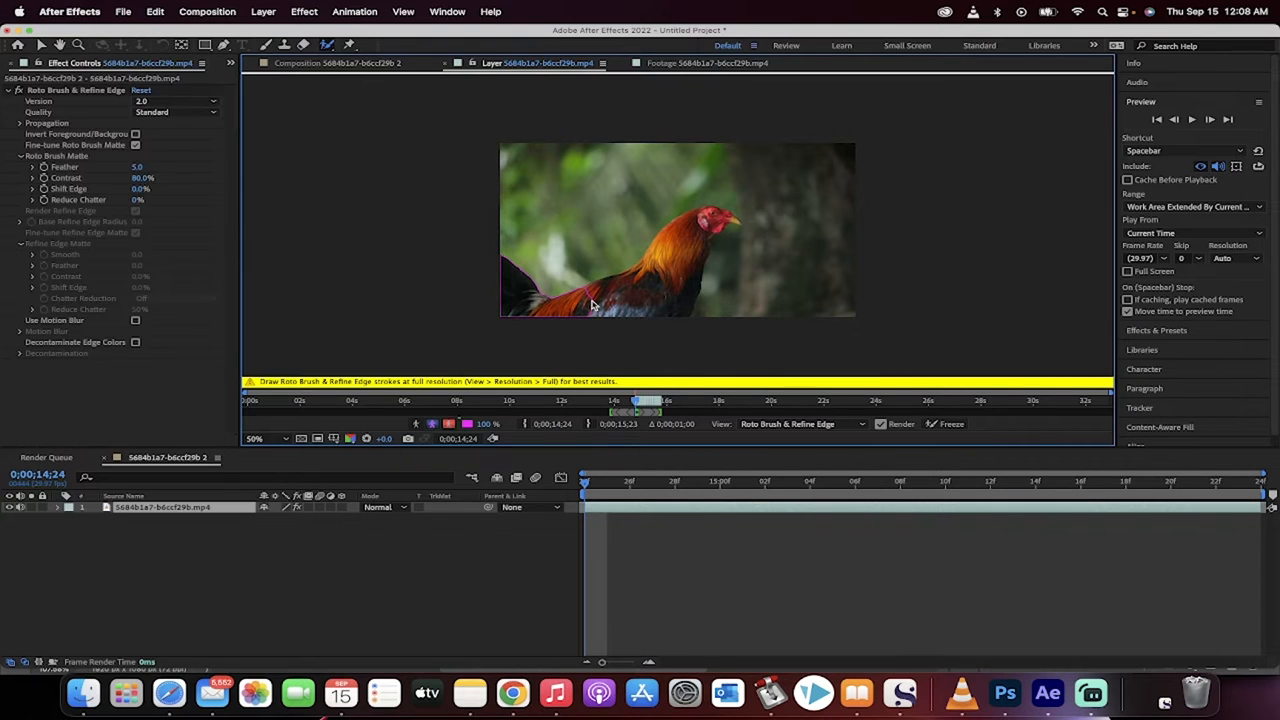
pyautogui.moveTo(598, 305); pyautogui.dragTo(658, 286)
pyautogui.moveTo(697, 247); pyautogui.dragTo(653, 306)
pyautogui.scroll(1, 705, 247)
pyautogui.moveTo(736, 250); pyautogui.dragTo(724, 293)
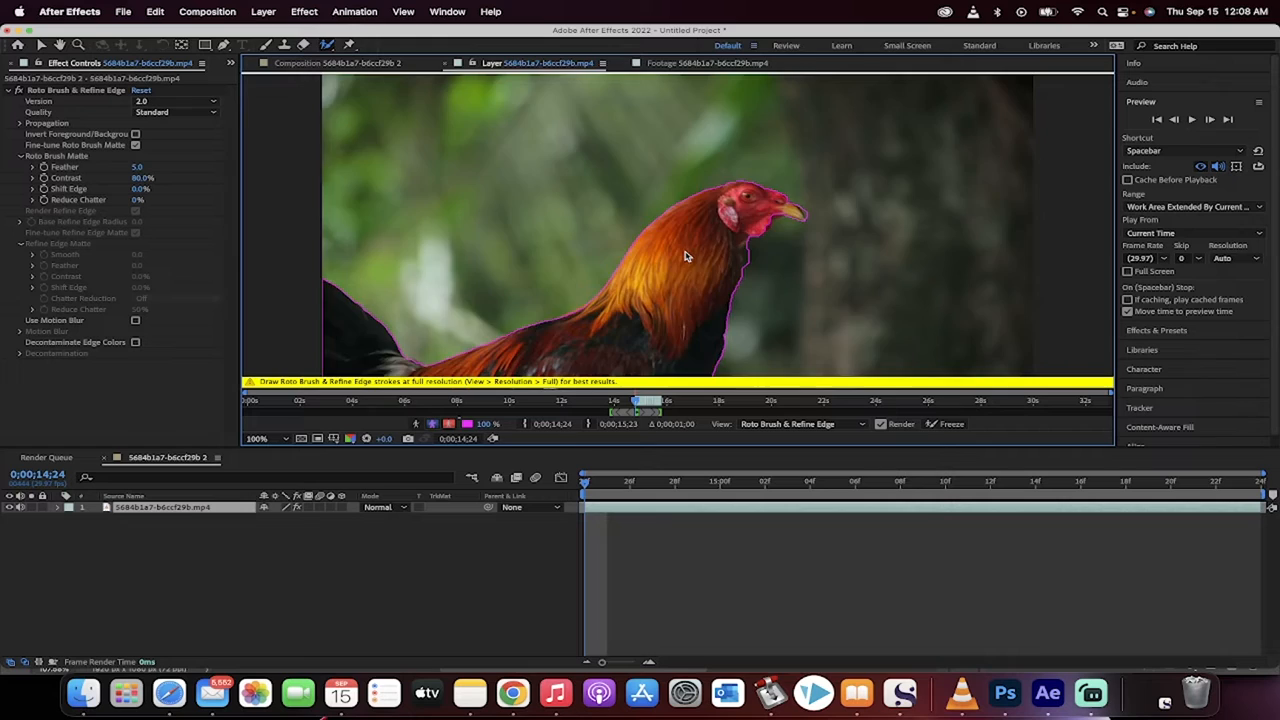
pyautogui.scroll(-1, 686, 256)
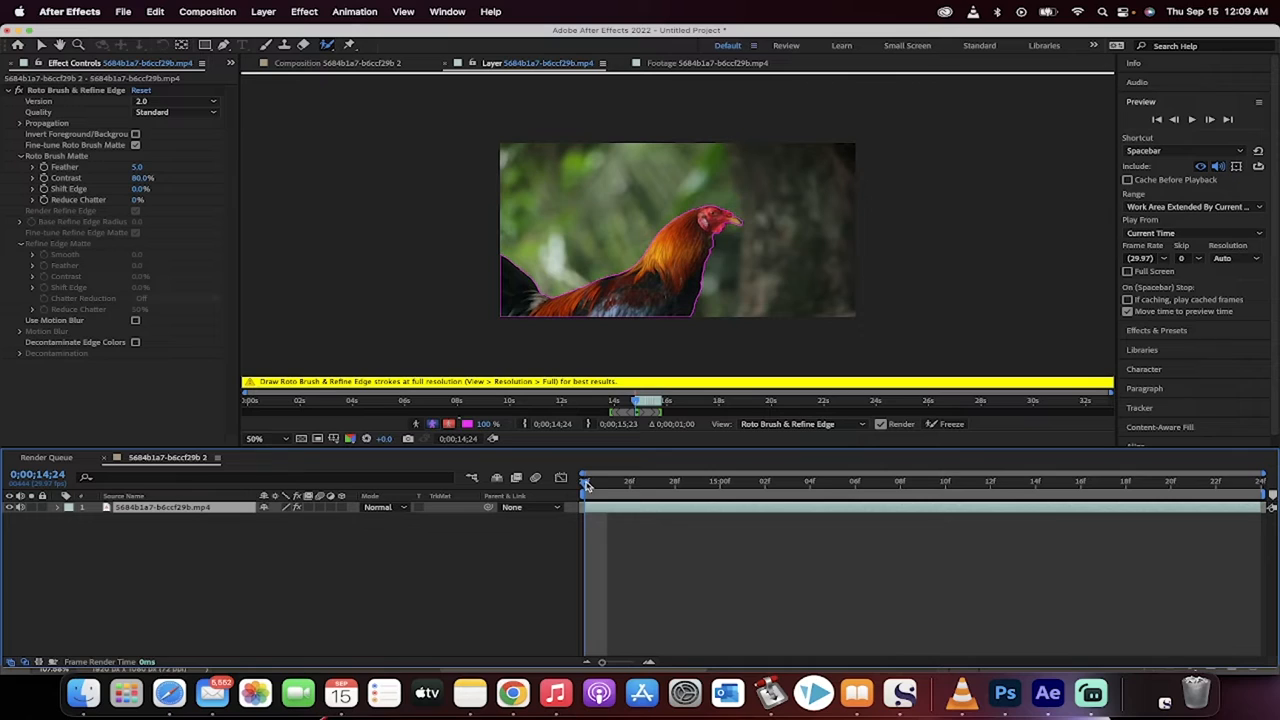
# Step: Scrub forward frame by frame so the roto outline propagates, then return to the start frame
pyautogui.moveTo(587, 484); pyautogui.dragTo(630, 485)
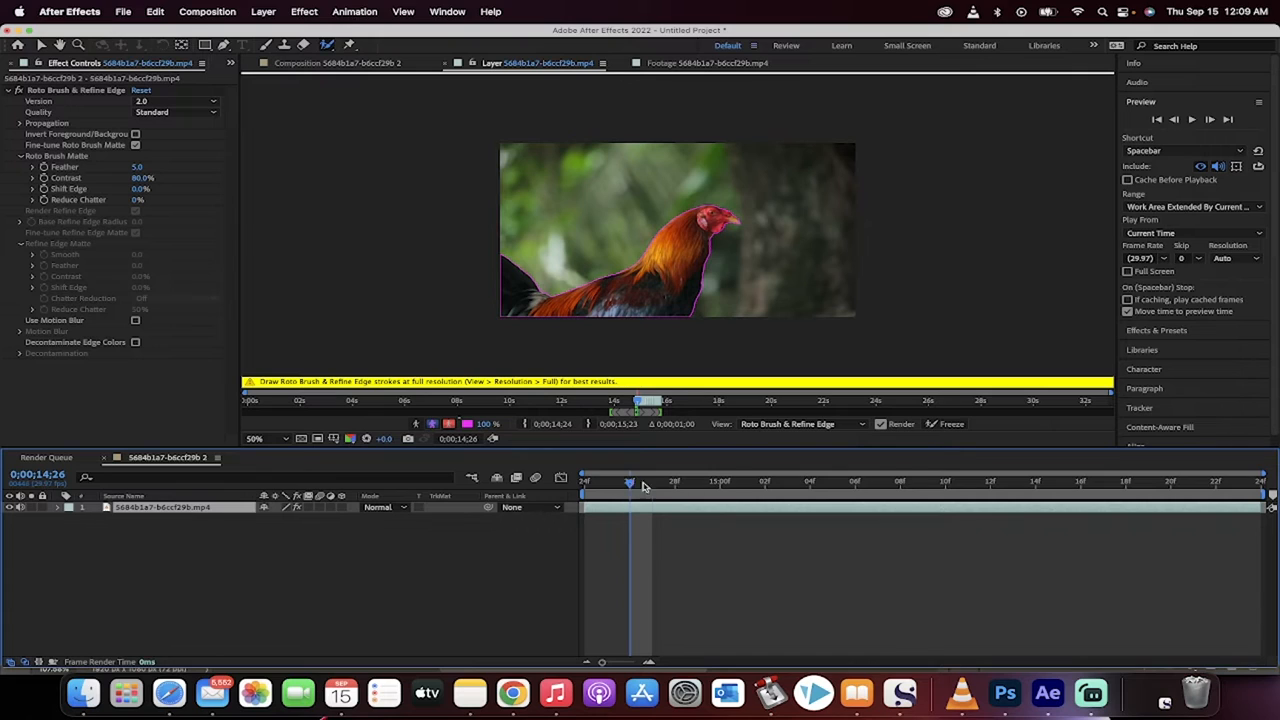
pyautogui.moveTo(631, 485); pyautogui.dragTo(856, 487)
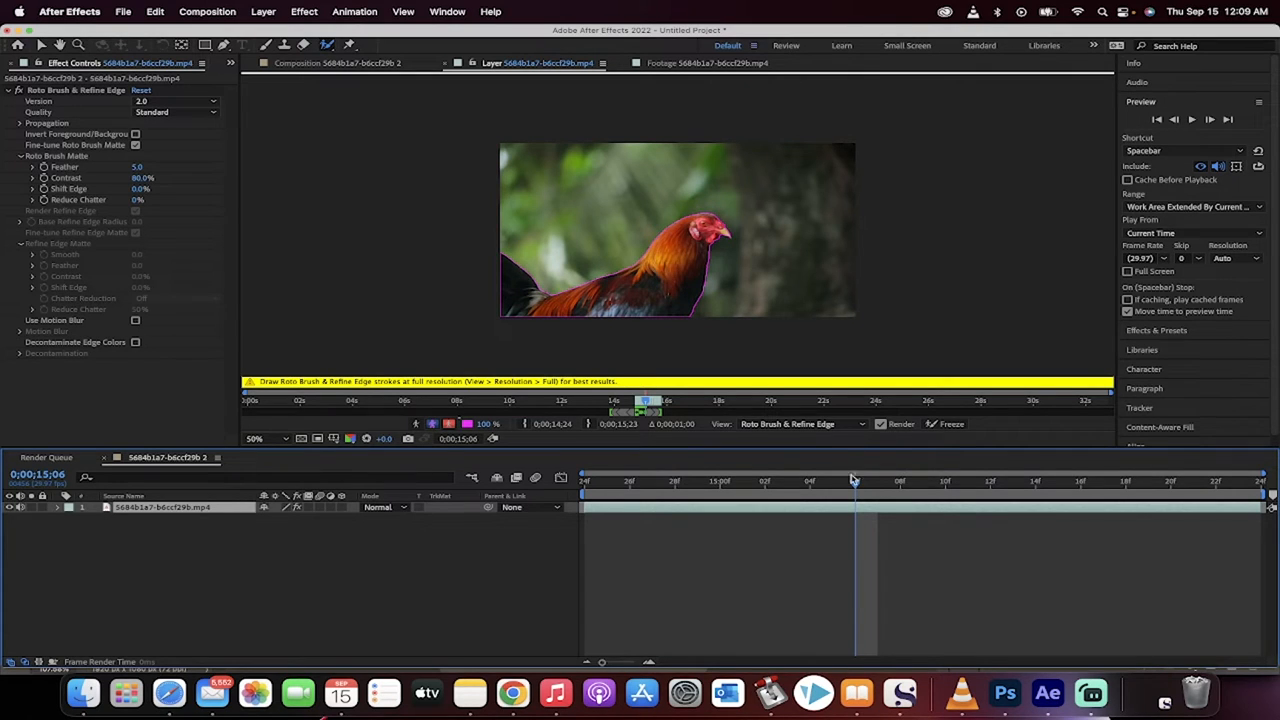
pyautogui.moveTo(857, 485); pyautogui.dragTo(928, 487)
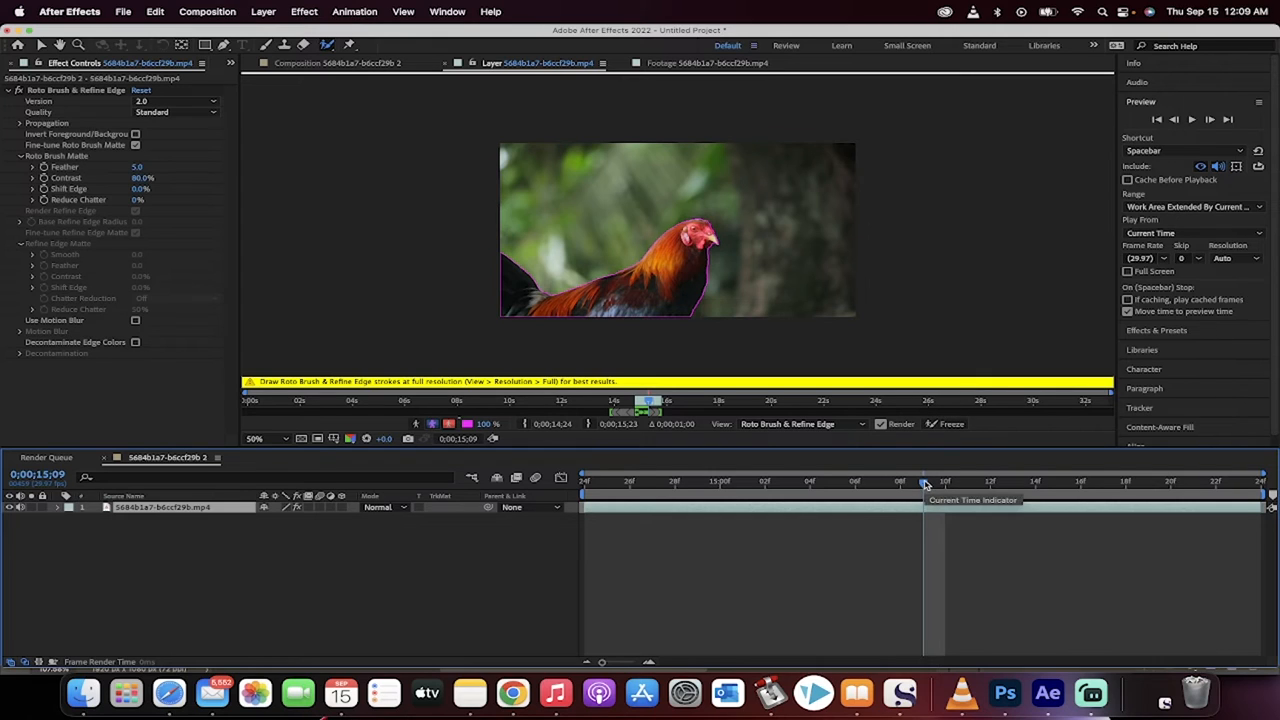
pyautogui.moveTo(925, 484)
pyautogui.mouseDown()
pyautogui.moveTo(1240, 484)
pyautogui.moveTo(584, 484)
pyautogui.mouseUp()
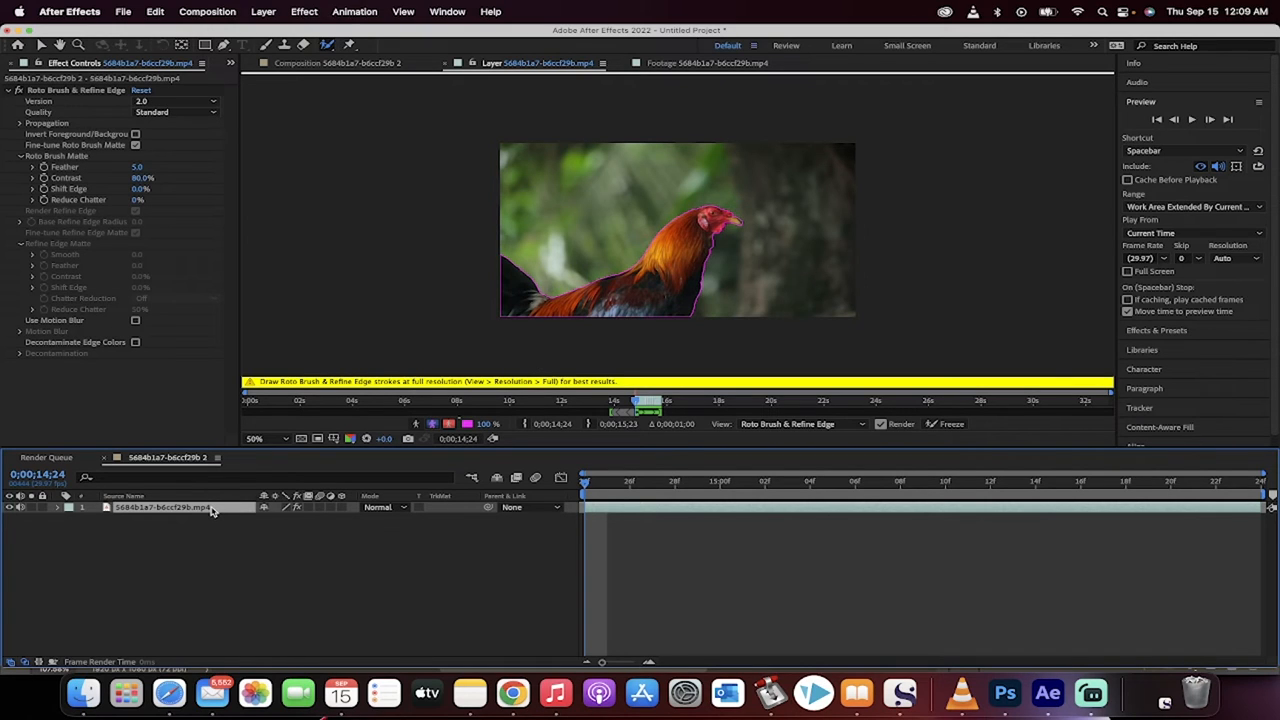
# Step: Queue the rooster comp for rendering, delete the duplicate queue item and select the remaining one
pyautogui.click(123, 11)
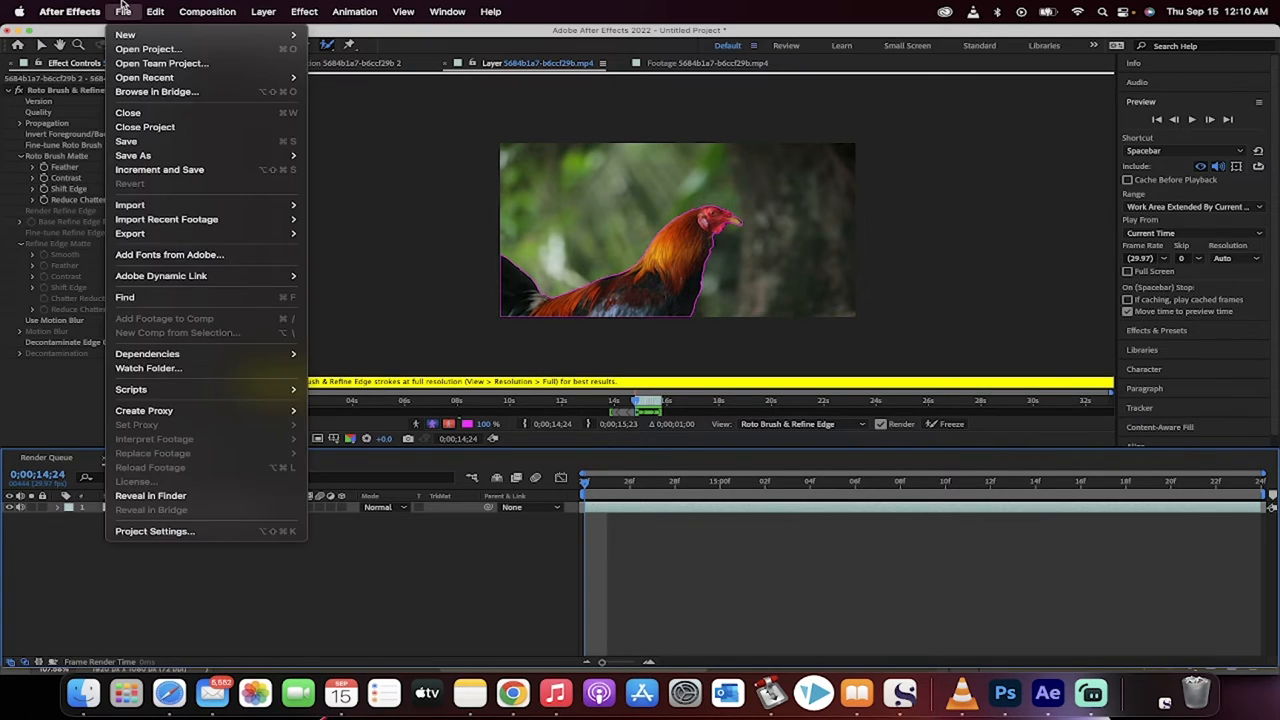
pyautogui.moveTo(130, 233)
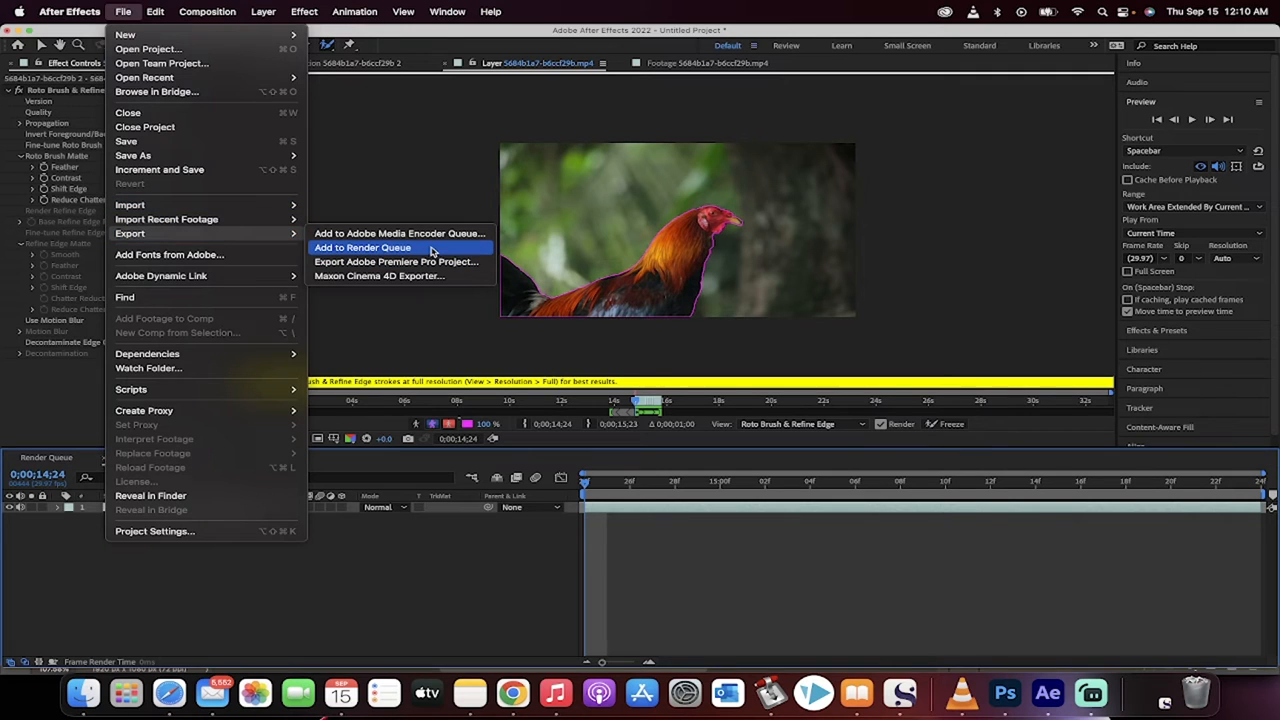
pyautogui.click(430, 248)
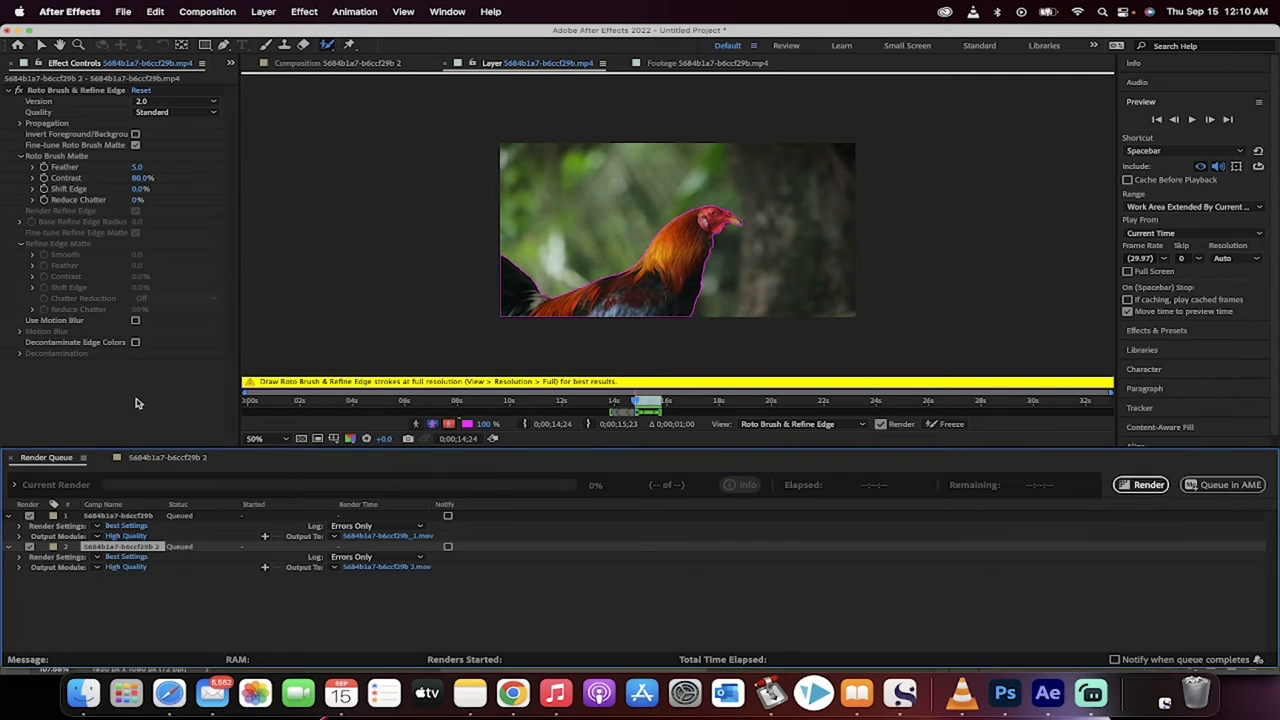
pyautogui.click(100, 514)
pyautogui.press('Delete')
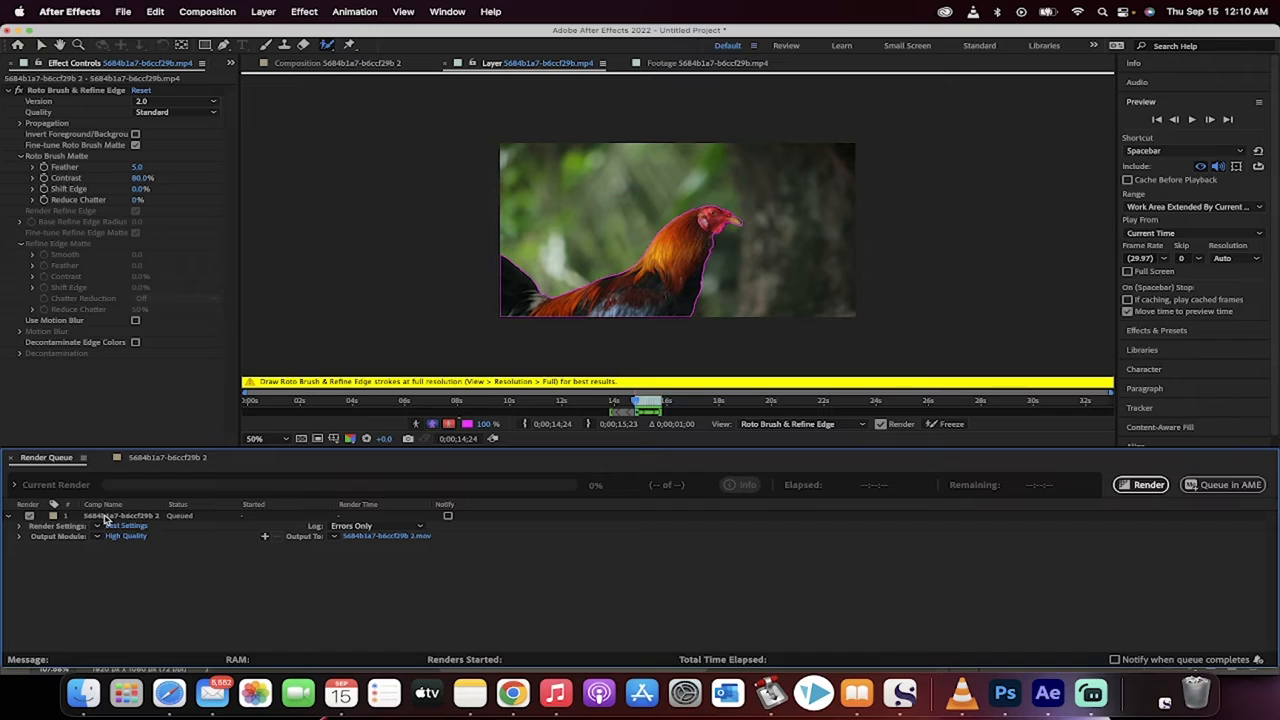
pyautogui.click(120, 516)
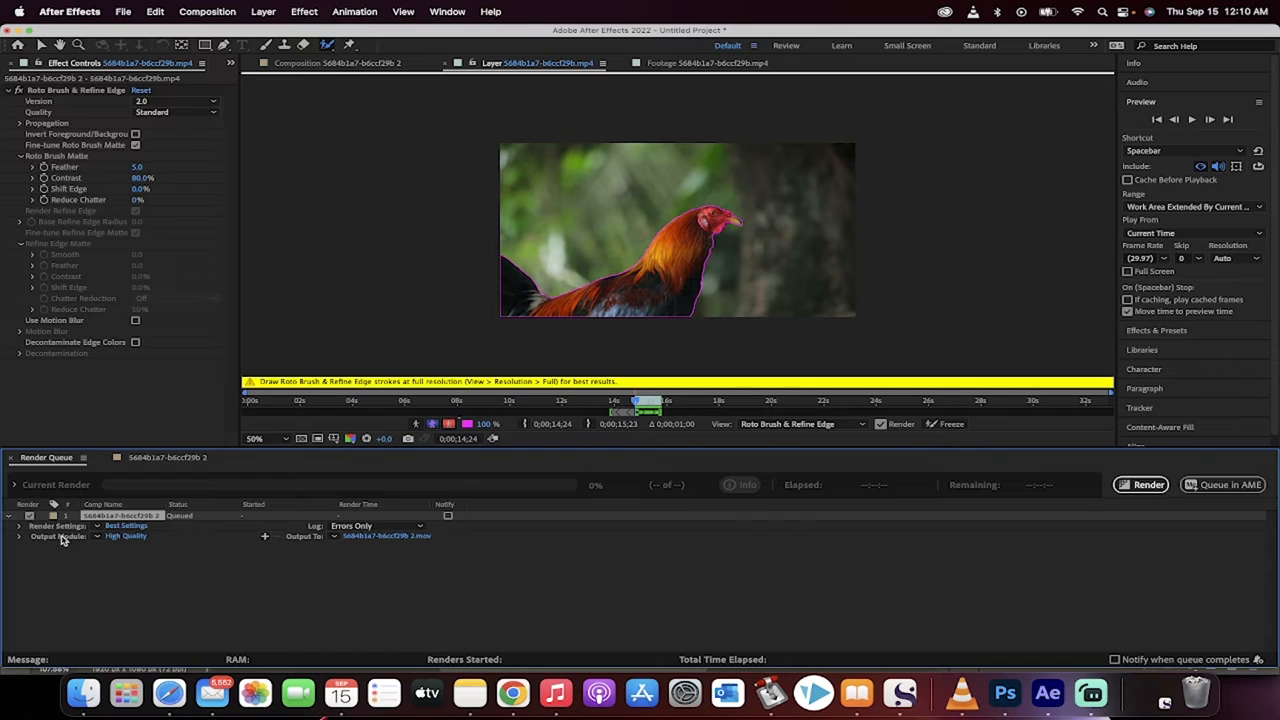
# Step: In the High Quality output module settings, keep QuickTime as the output format
pyautogui.click(124, 536)
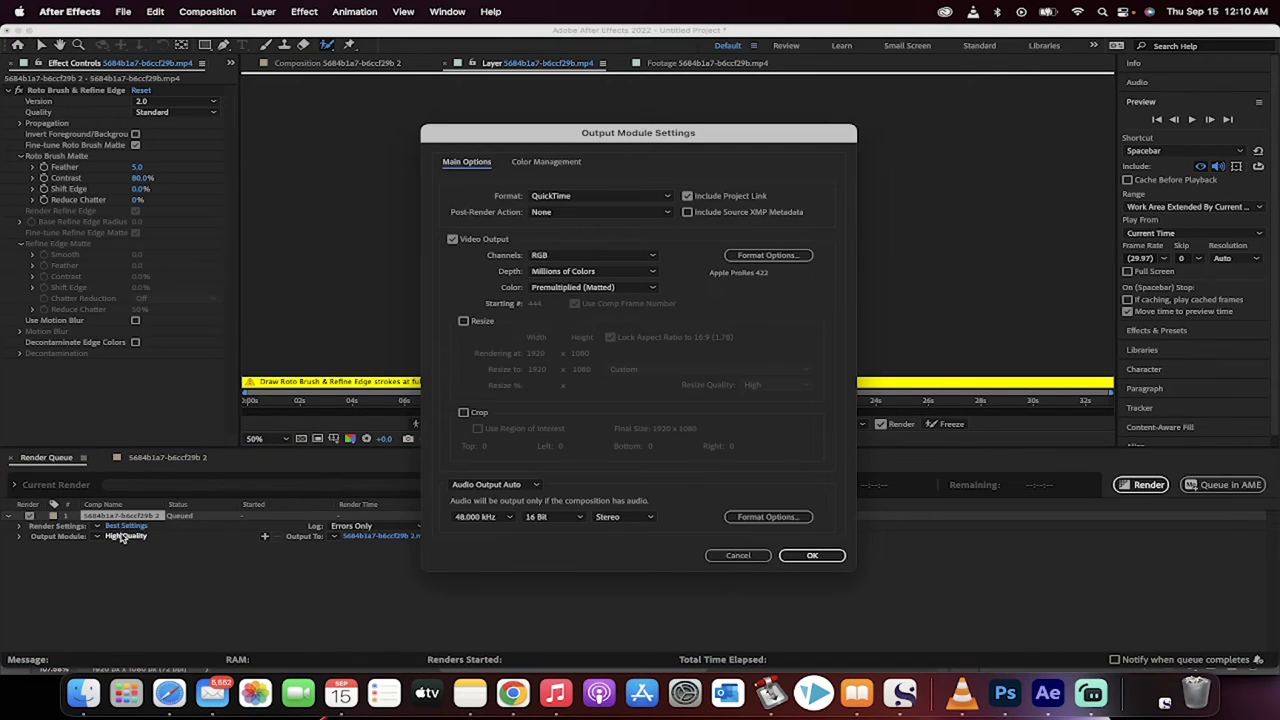
pyautogui.click(584, 195)
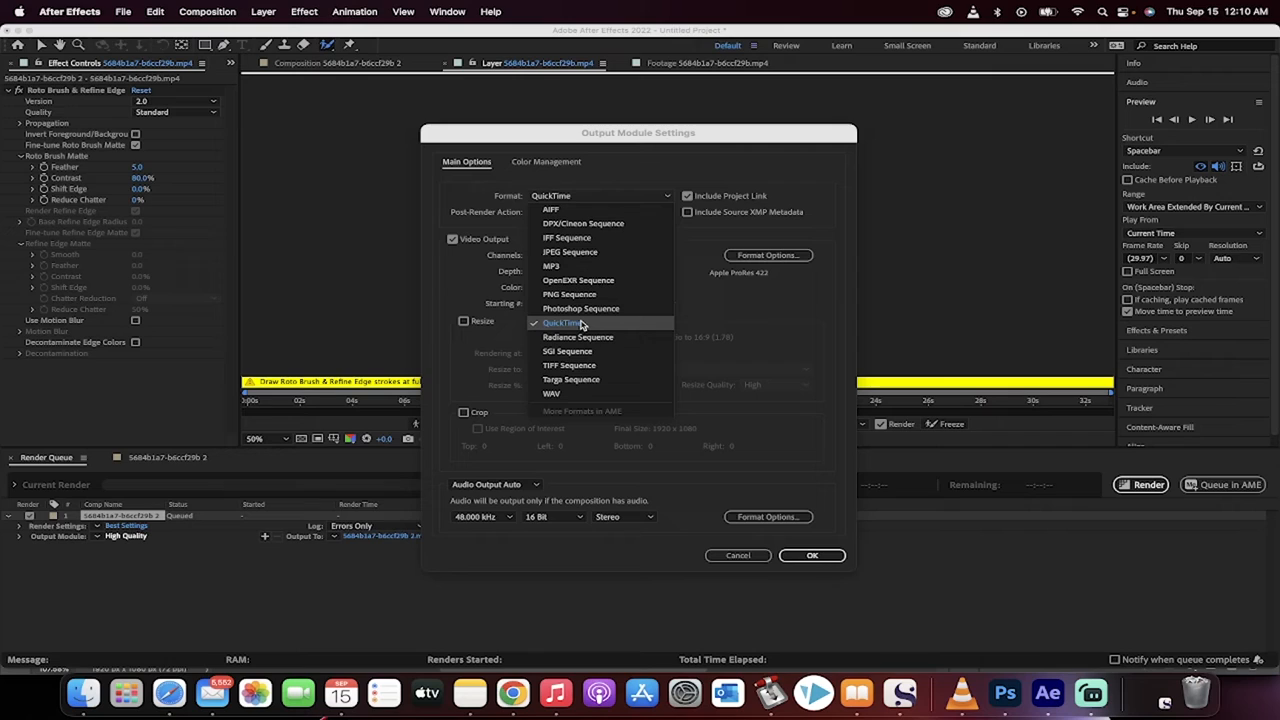
pyautogui.click(582, 323)
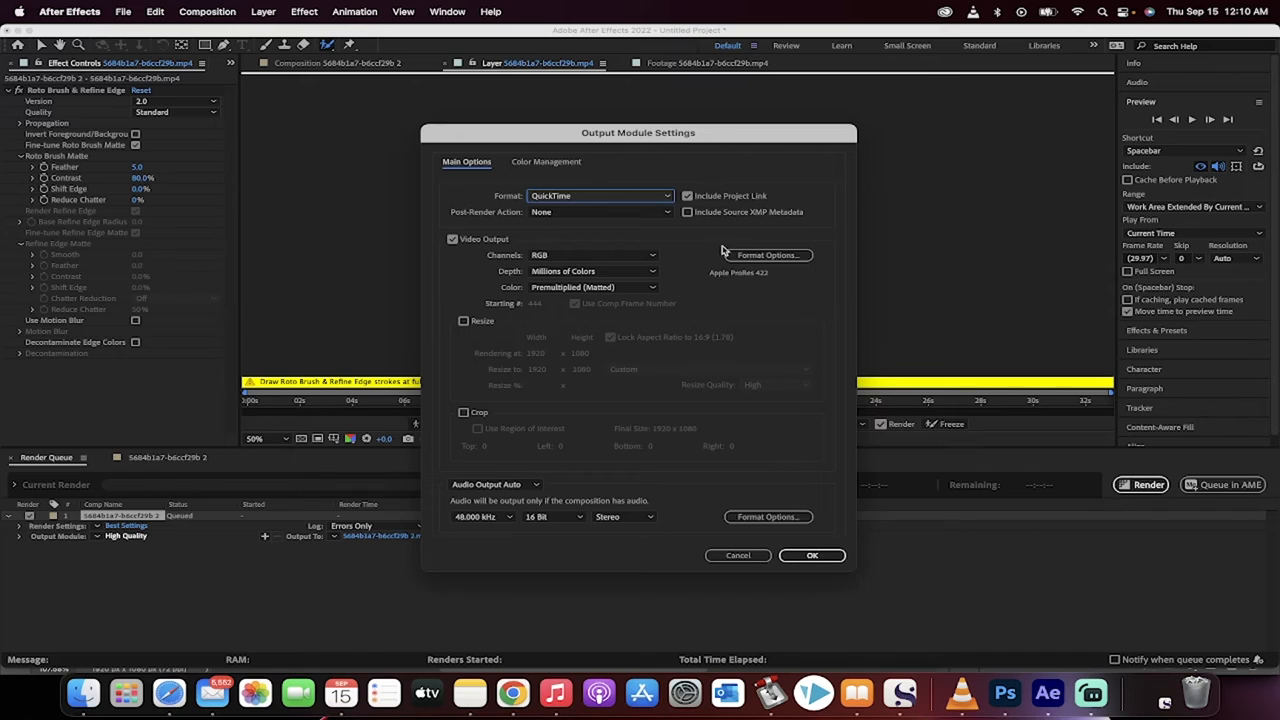
# Step: Set the QuickTime video codec to Apple ProRes 4444 and confirm
pyautogui.click(766, 255)
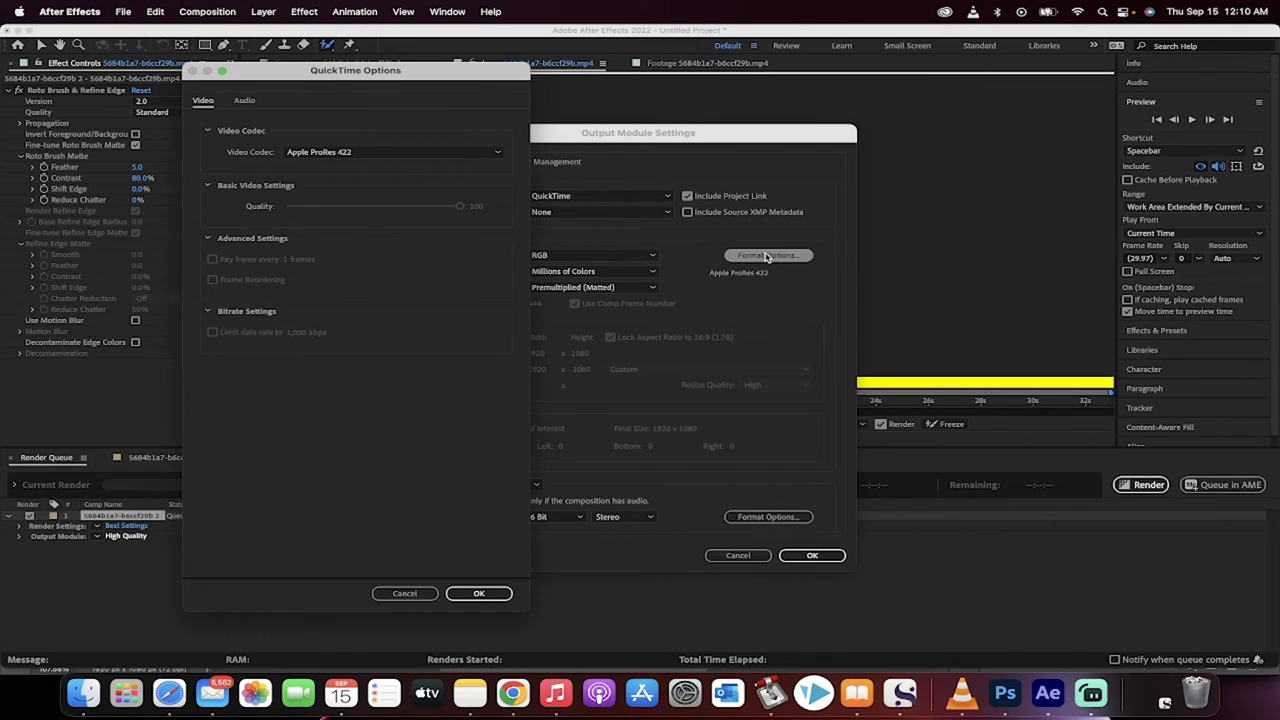
pyautogui.click(352, 153)
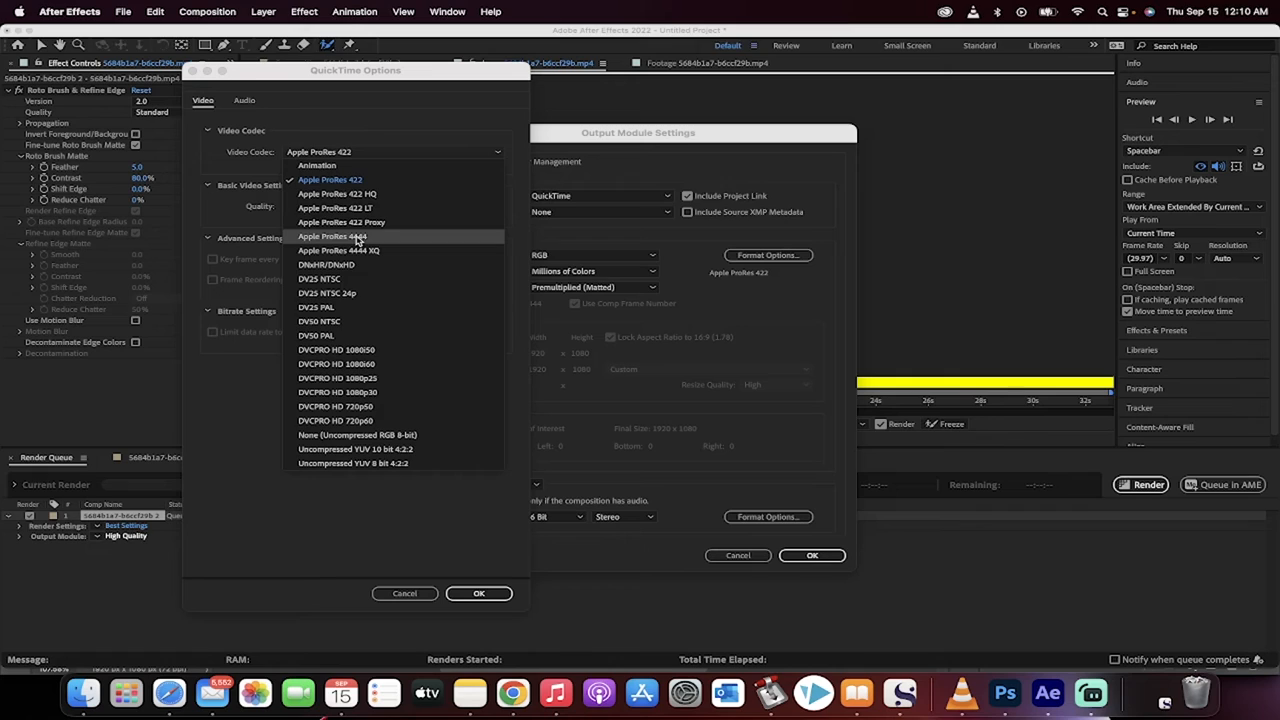
pyautogui.click(356, 238)
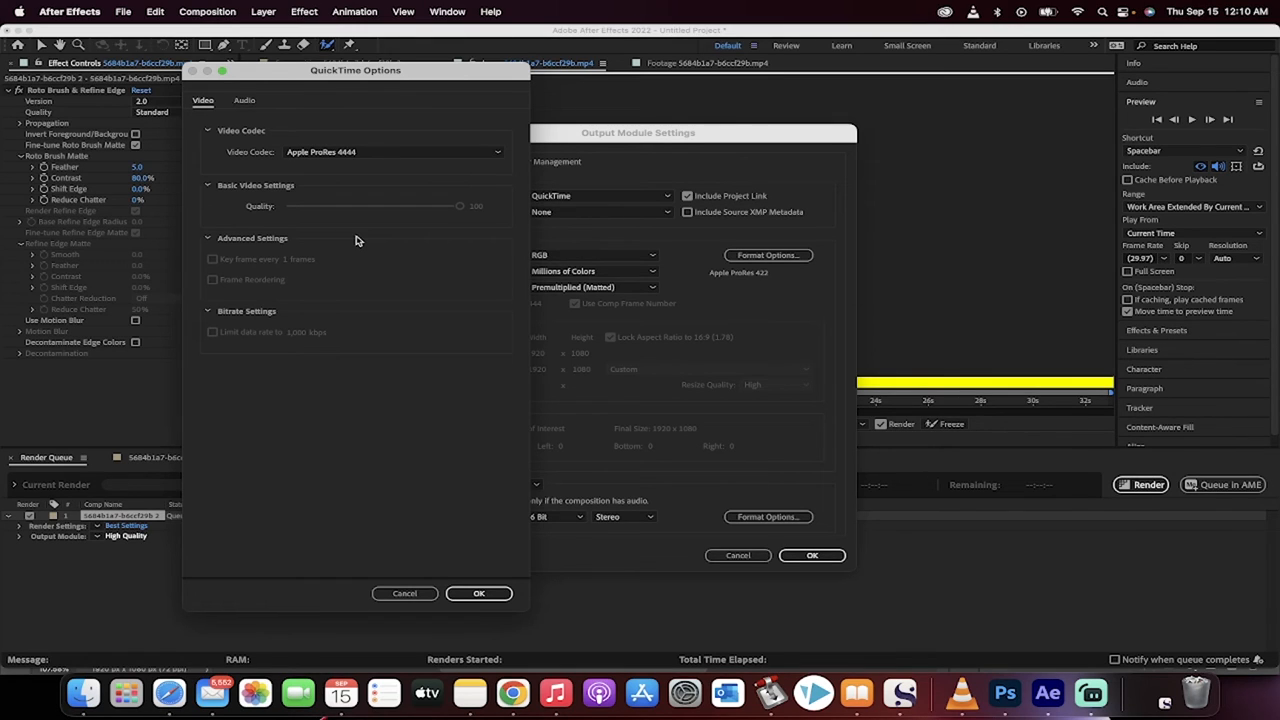
pyautogui.click(478, 594)
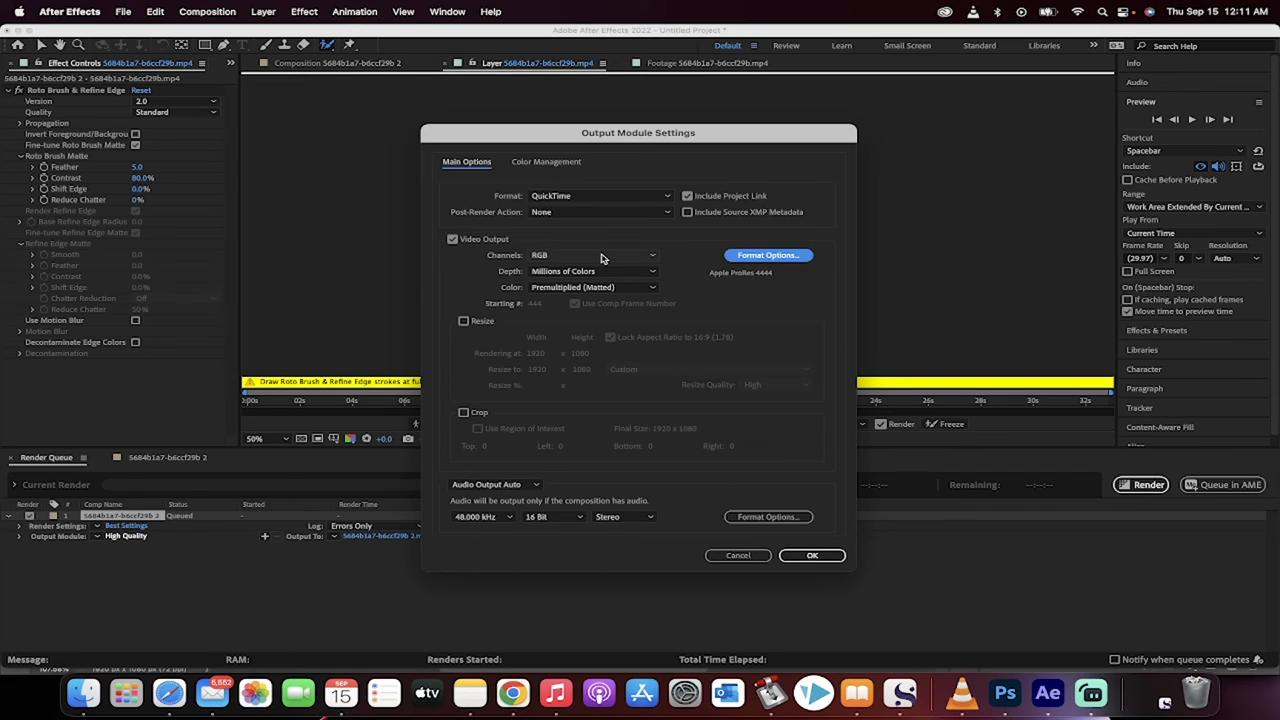
# Step: Set output channels to RGB + Alpha and apply the output module settings
pyautogui.click(602, 256)
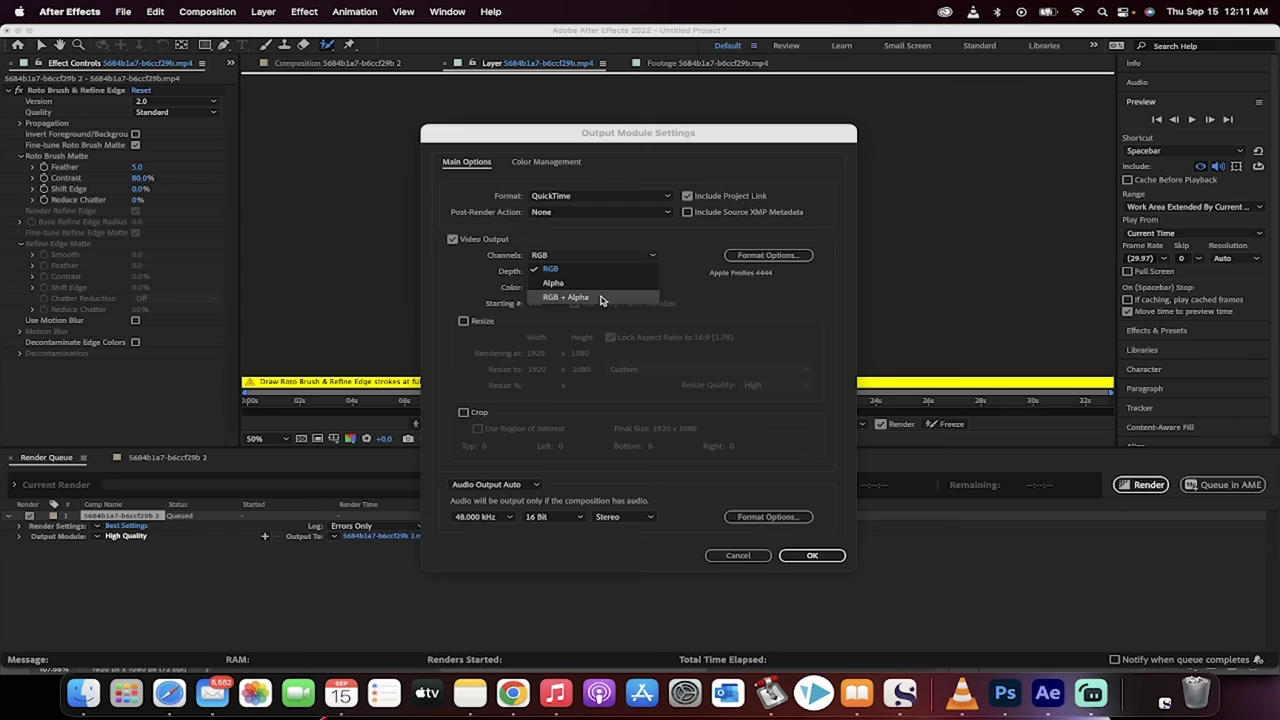
pyautogui.click(603, 299)
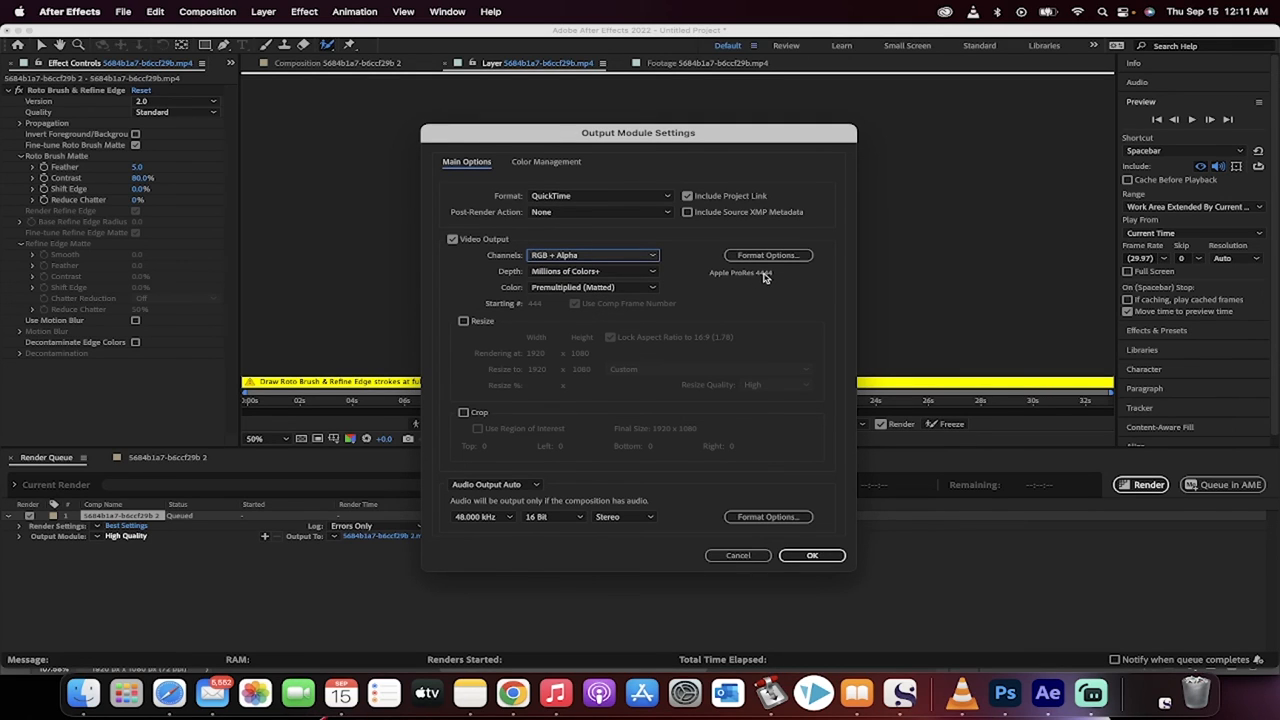
pyautogui.click(818, 556)
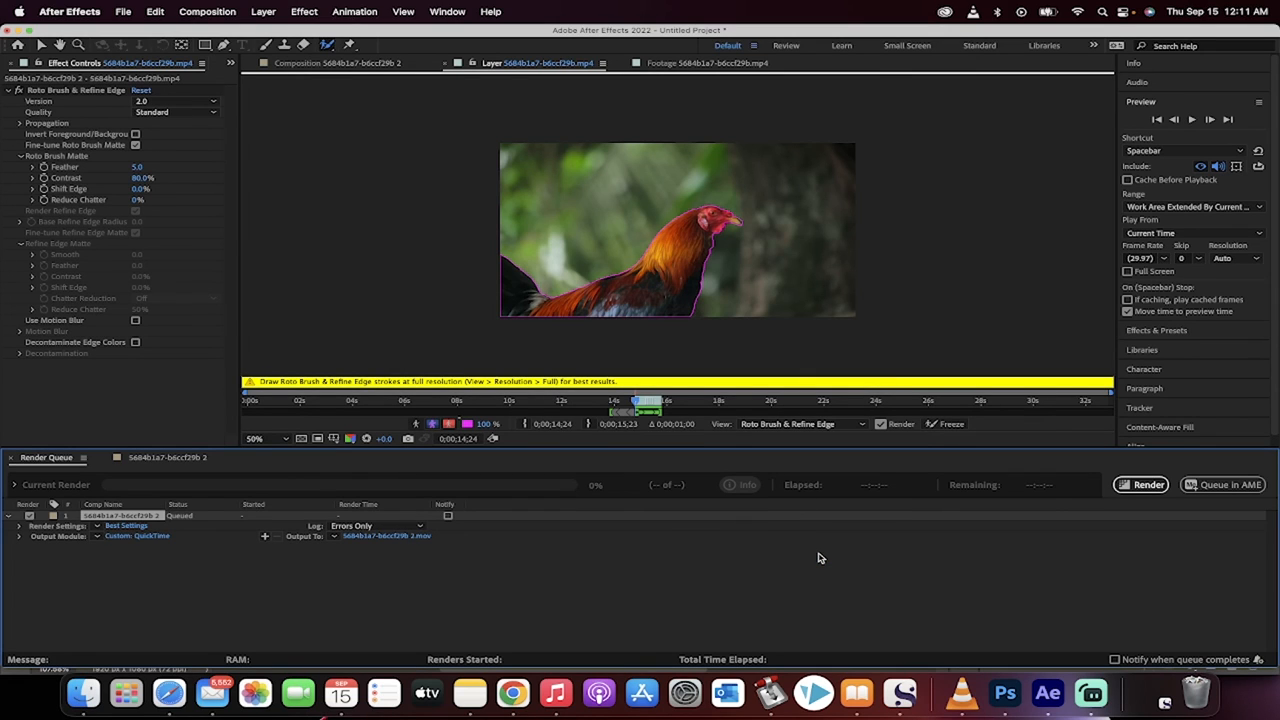
# Step: Name the render output ROTOCHICKEN3.mov in the Movies folder and save
pyautogui.click(395, 538)
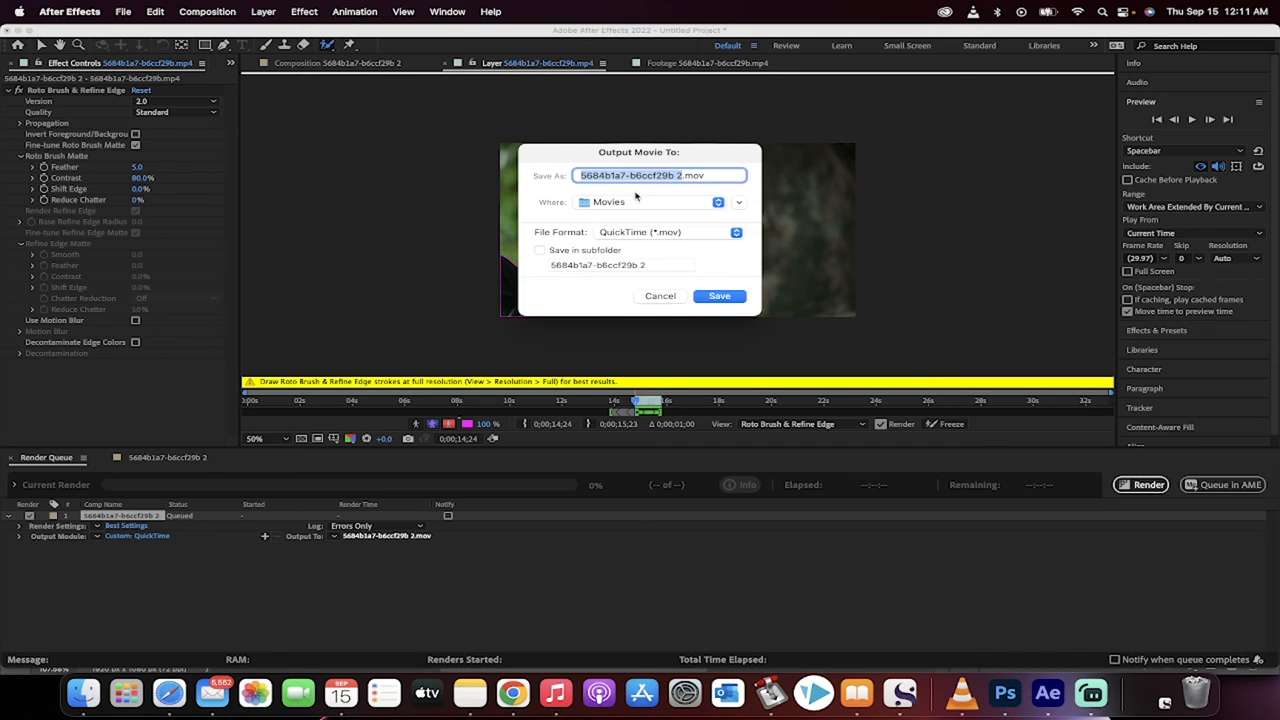
pyautogui.write('ROTOCHICKEN')
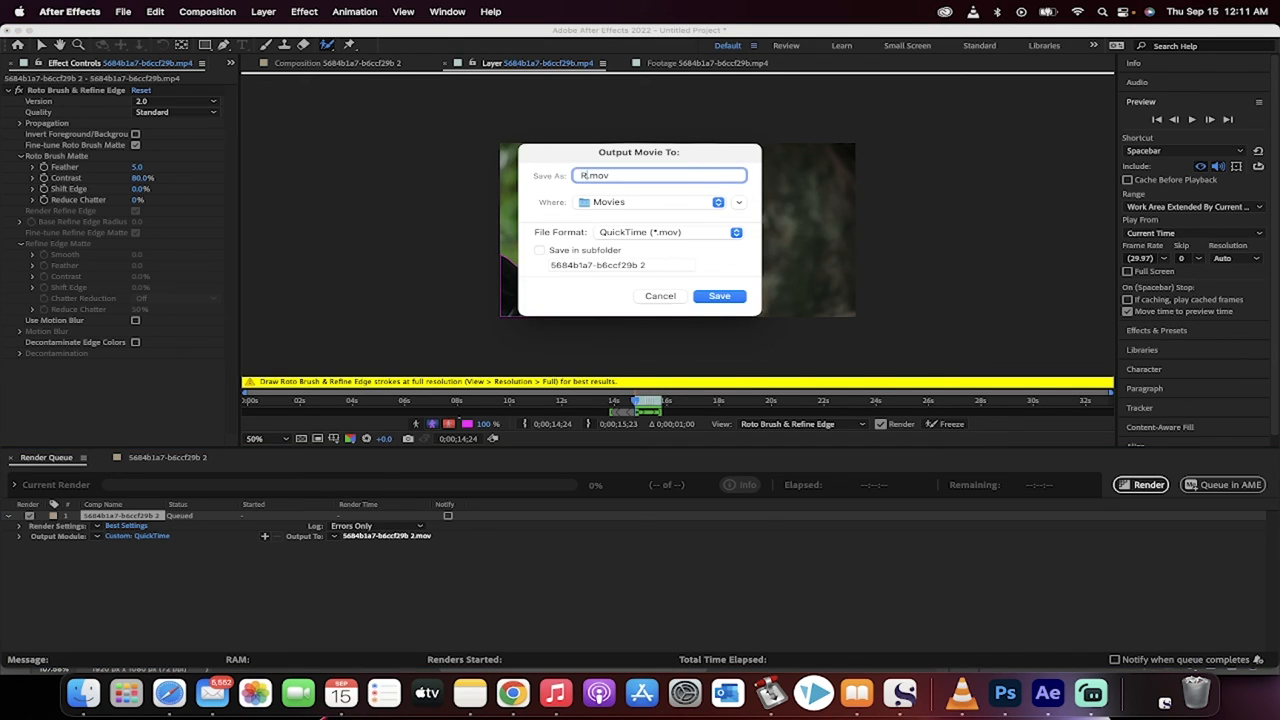
pyautogui.write('3')
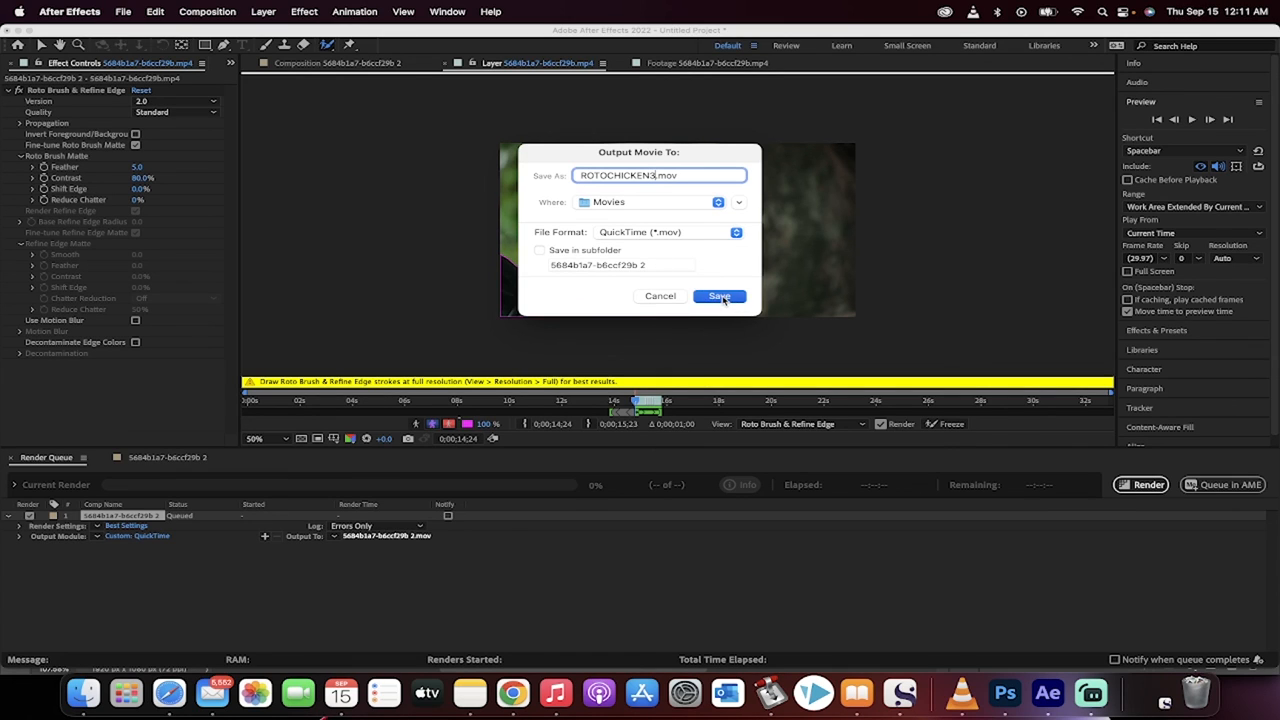
pyautogui.click(719, 296)
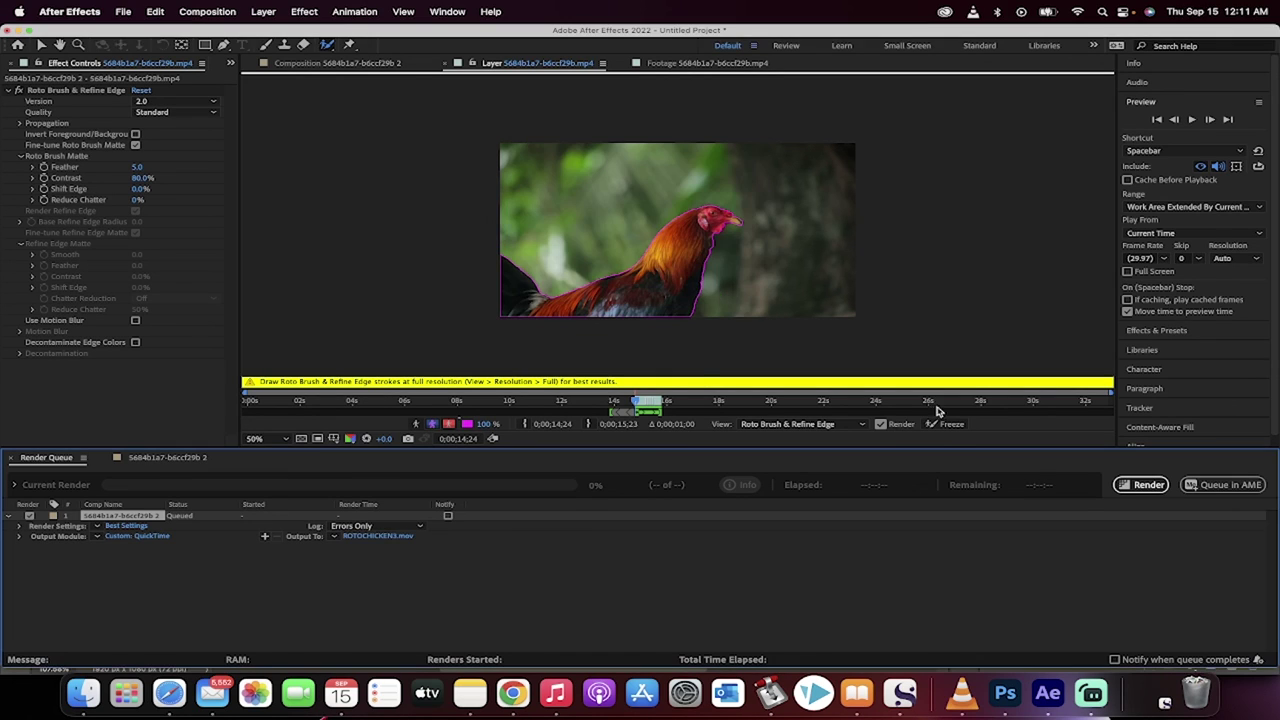
# Step: Start rendering the queued composition to ROTOCHICKEN3.mov
pyautogui.click(1140, 485)
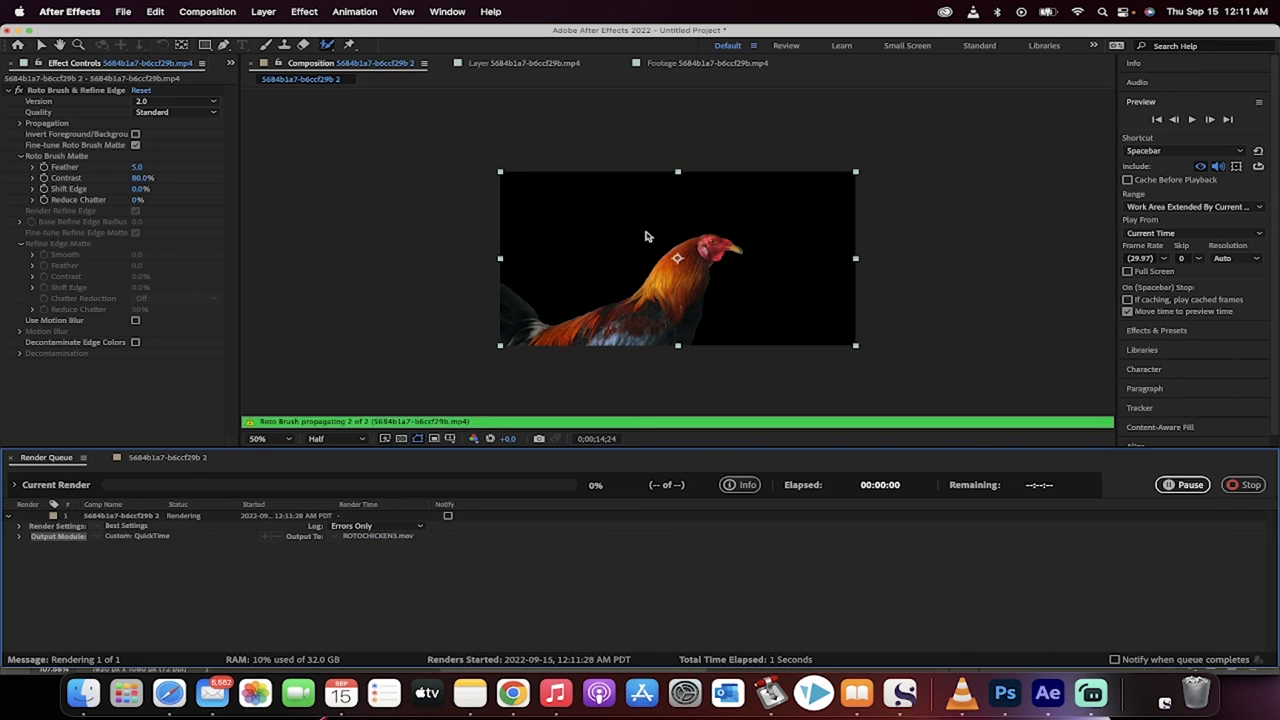